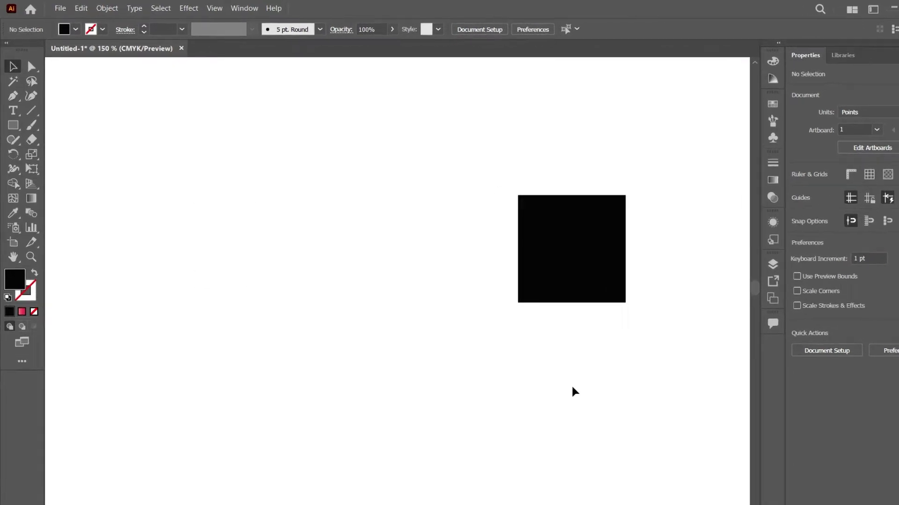
Apply the Red gradient swatch from the Brights gradient library to the black square's fill.
click(680, 349)
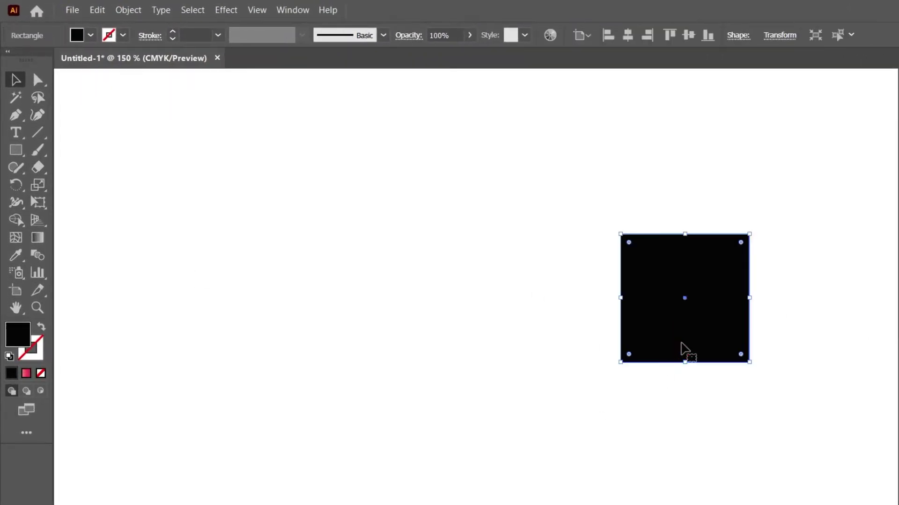
click(103, 42)
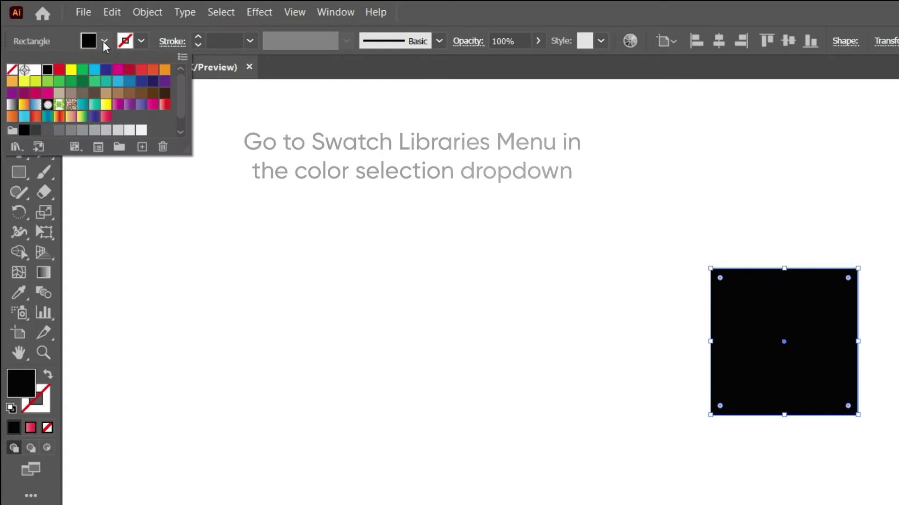
click(17, 148)
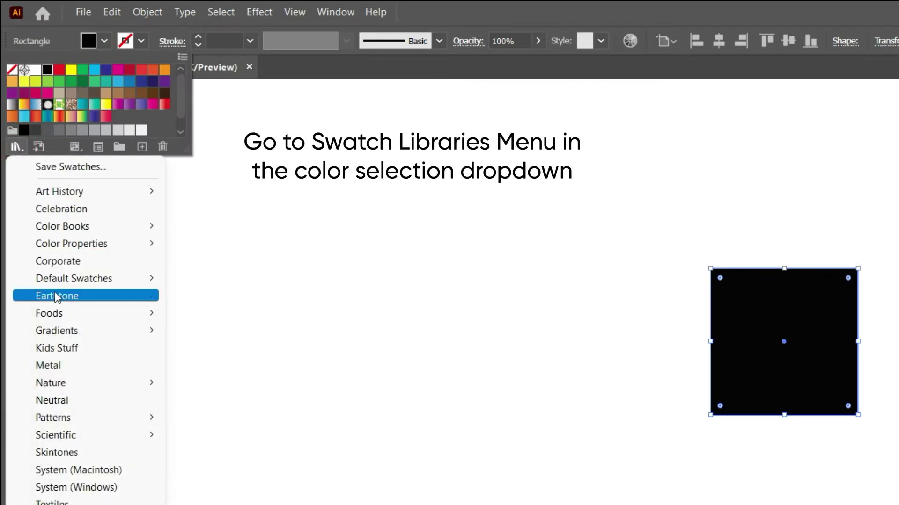
mouse_move(57, 331)
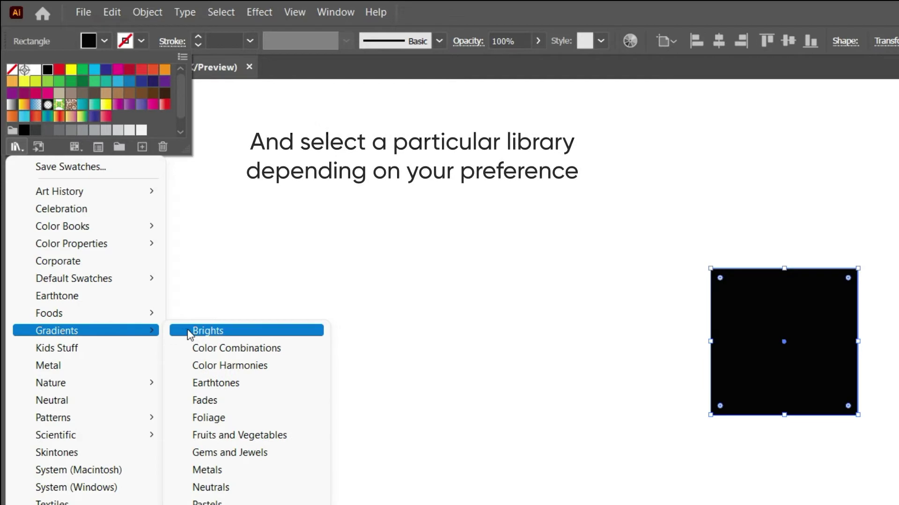
click(187, 331)
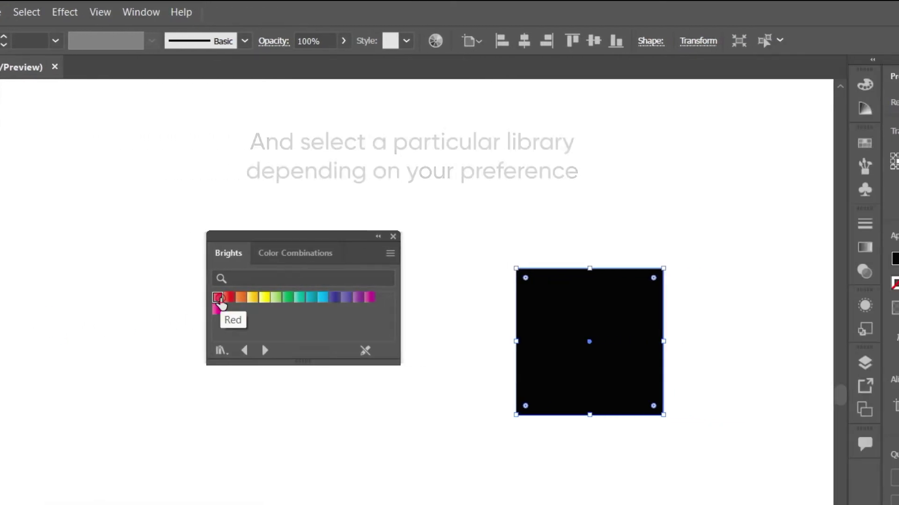
click(229, 298)
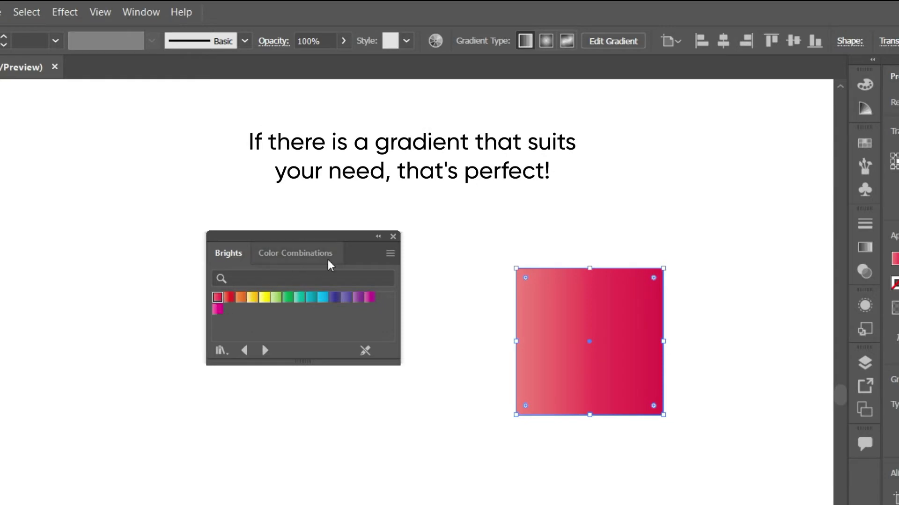
click(394, 236)
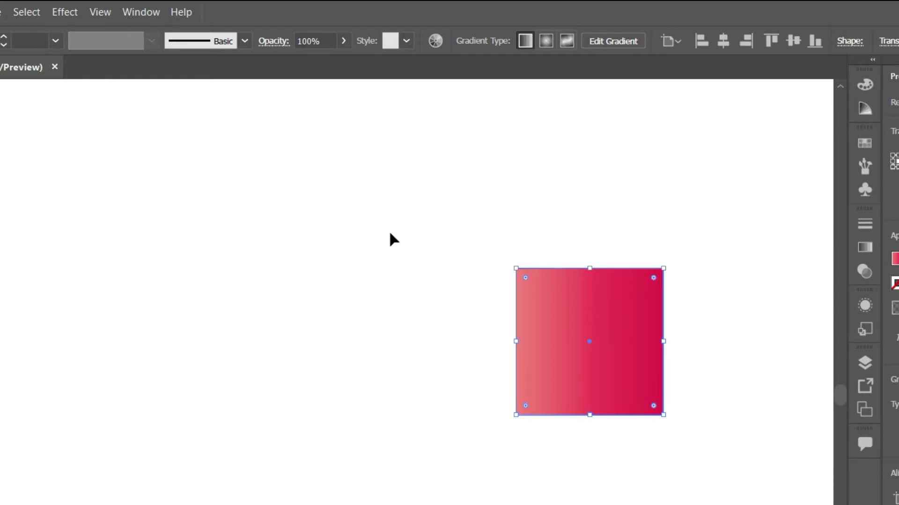
click(111, 11)
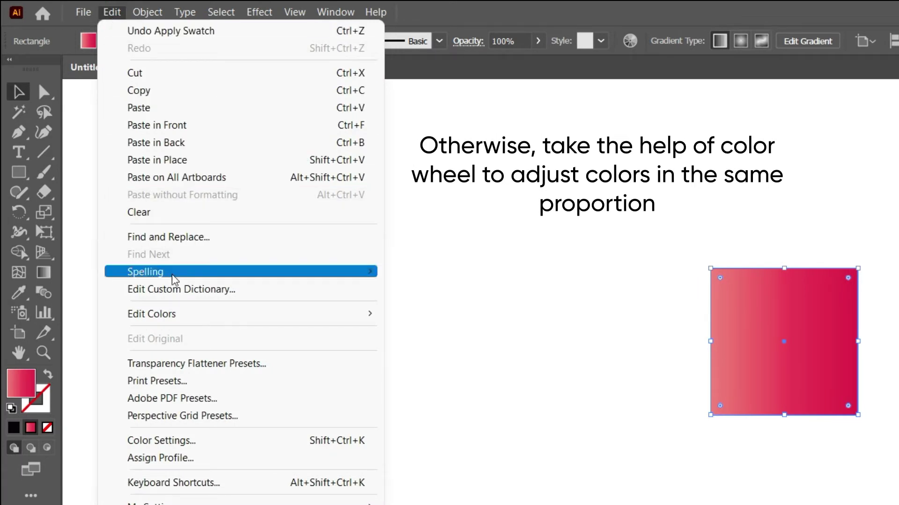
mouse_move(239, 314)
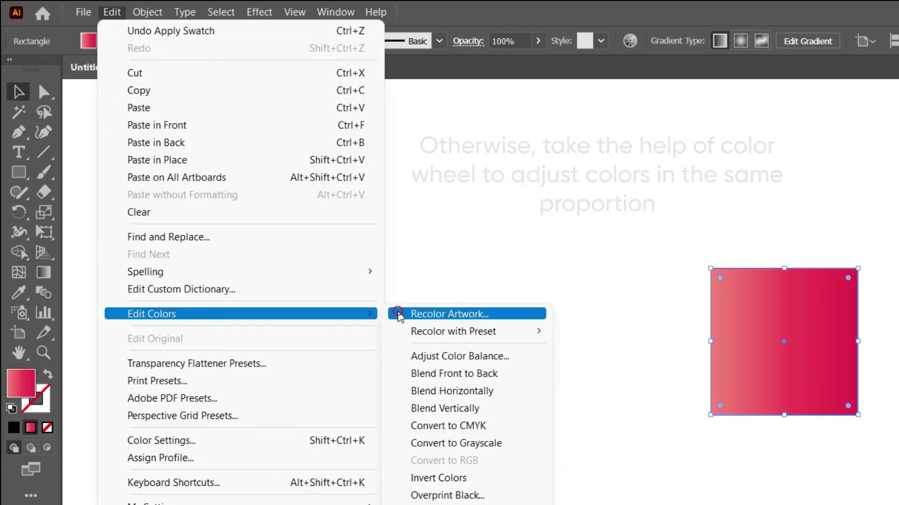
Use Recolor Artwork to shift the square's red gradient to blue-violet and lower its brightness.
click(408, 314)
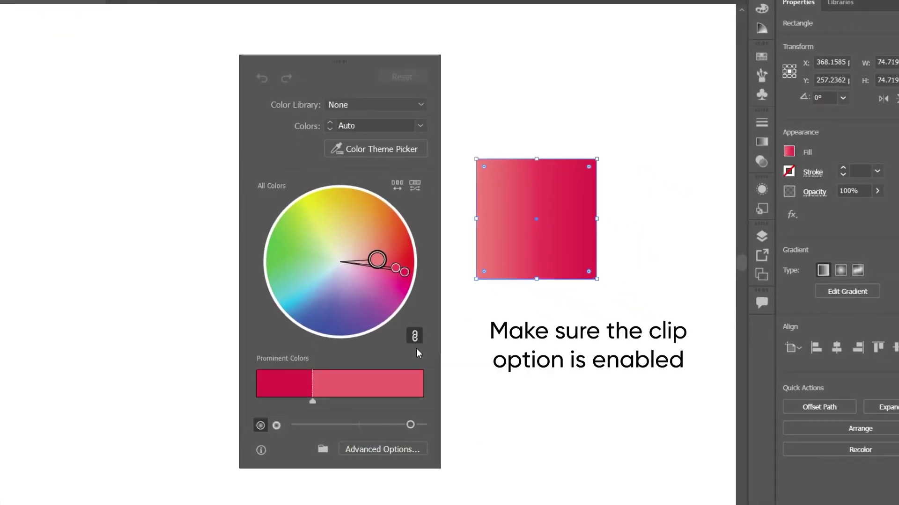
mouse_move(372, 248)
mouse_down()
mouse_move(359, 234)
mouse_move(308, 259)
mouse_move(335, 287)
mouse_up()
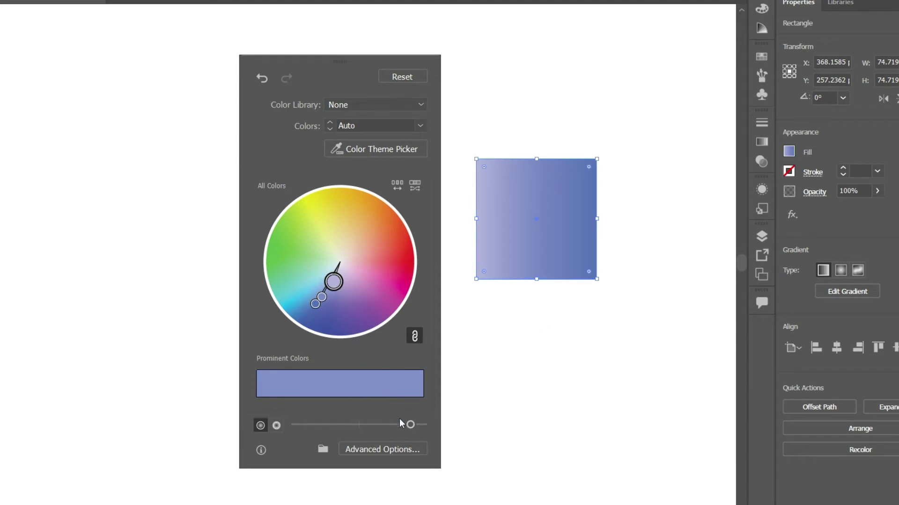
drag(410, 426, 391, 426)
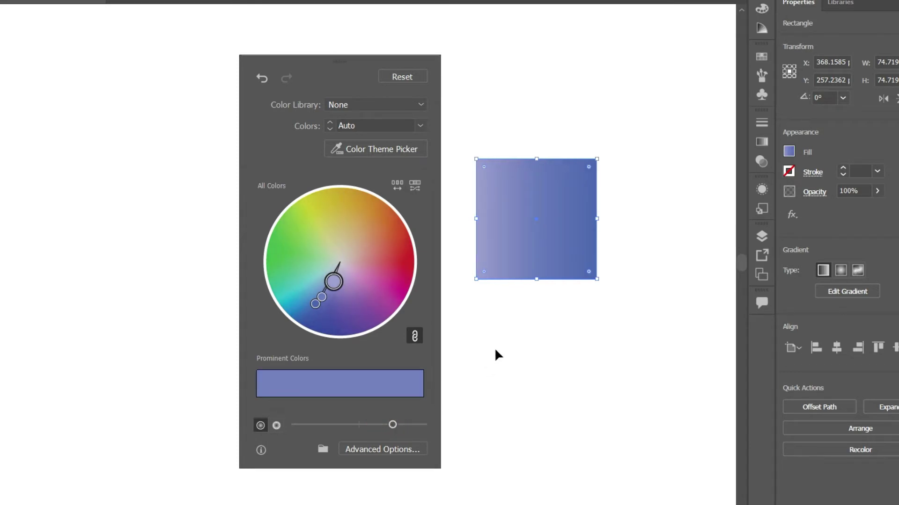
click(495, 350)
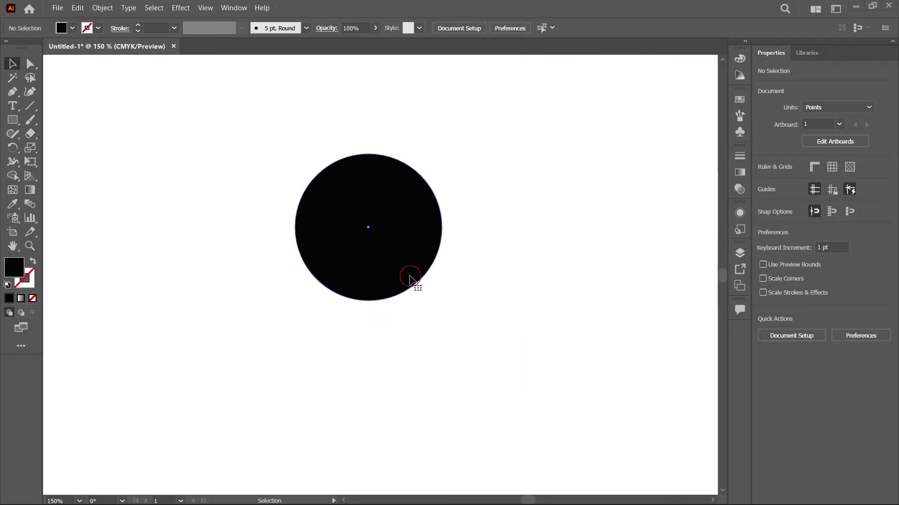
Give the black circle a radial gradient with a blue centre stop.
click(409, 280)
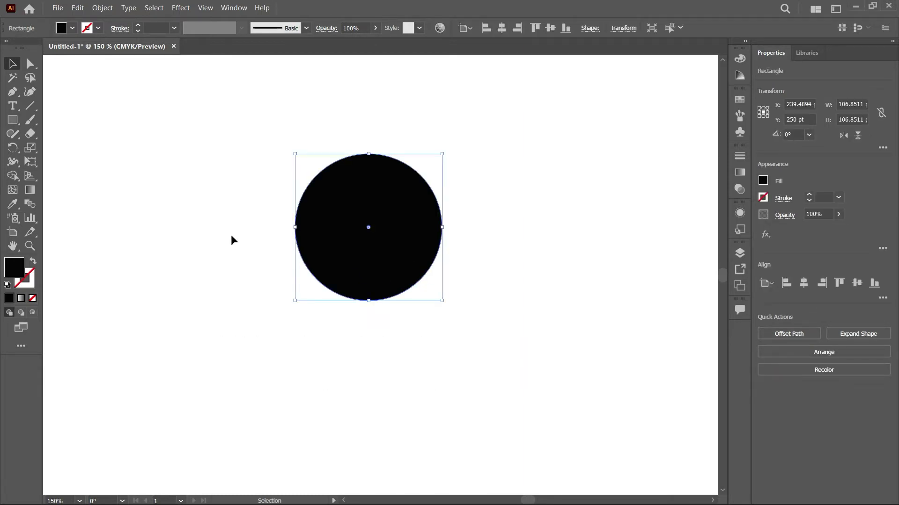
click(29, 190)
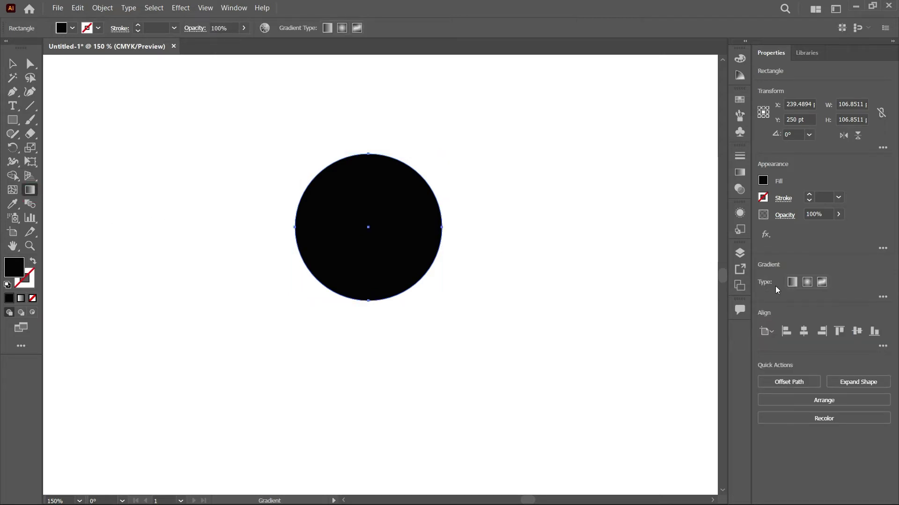
click(807, 282)
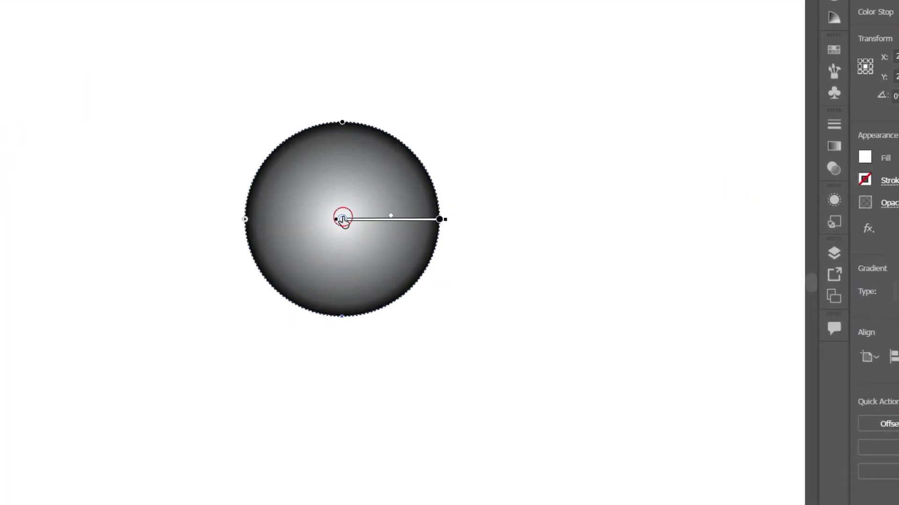
double_click(342, 219)
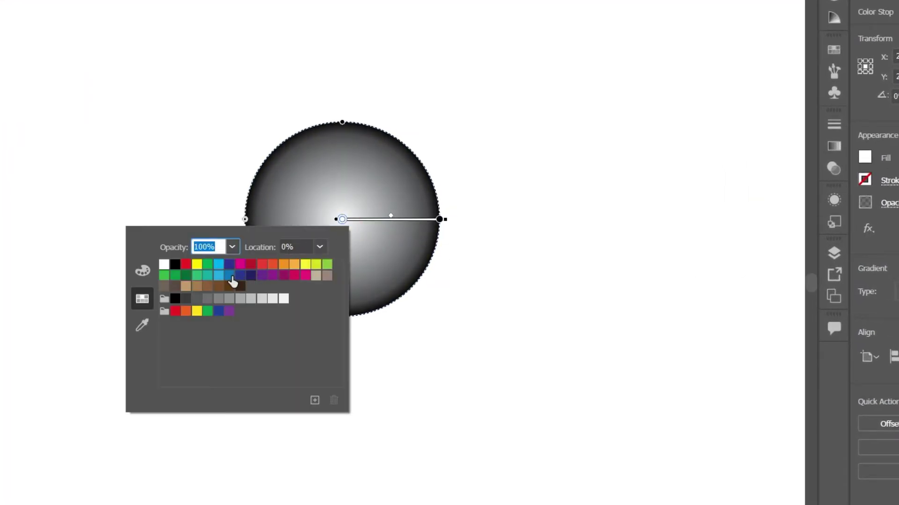
click(229, 276)
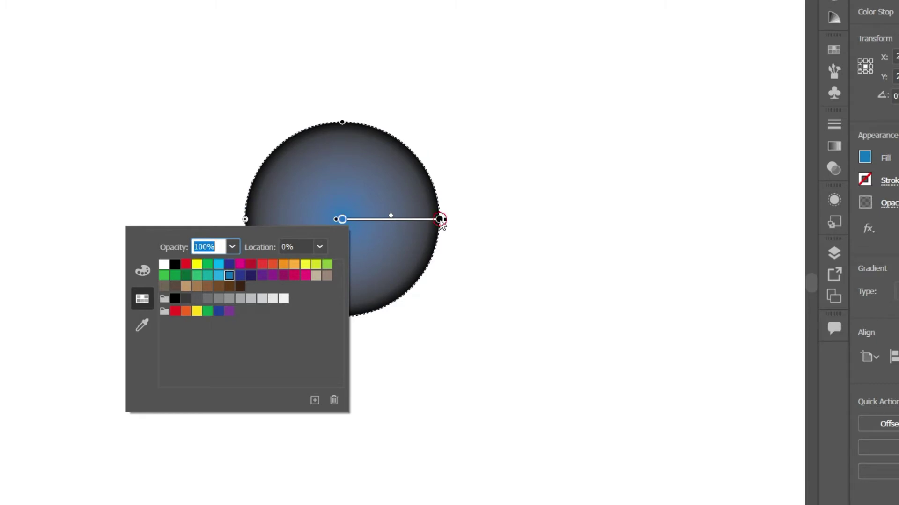
Make the outer gradient stop dark blue and shift the gradient origin slightly left.
click(439, 220)
double_click(440, 220)
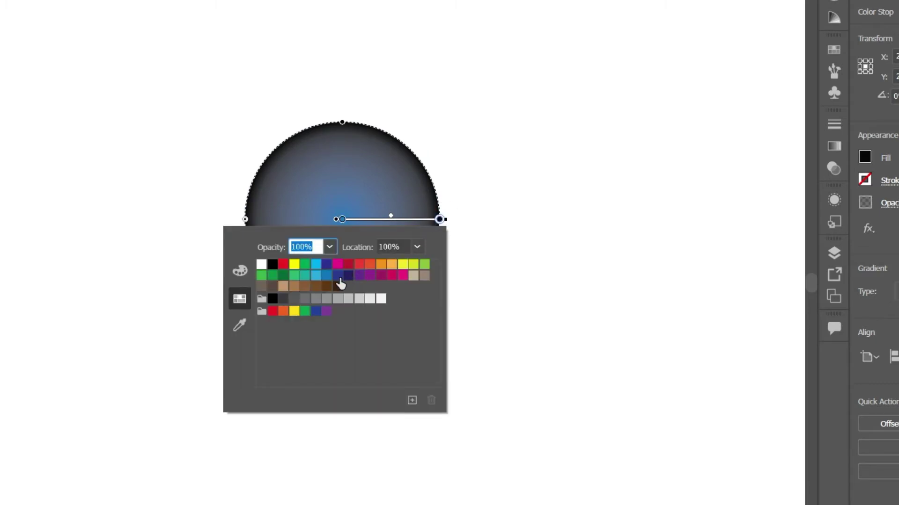
click(337, 276)
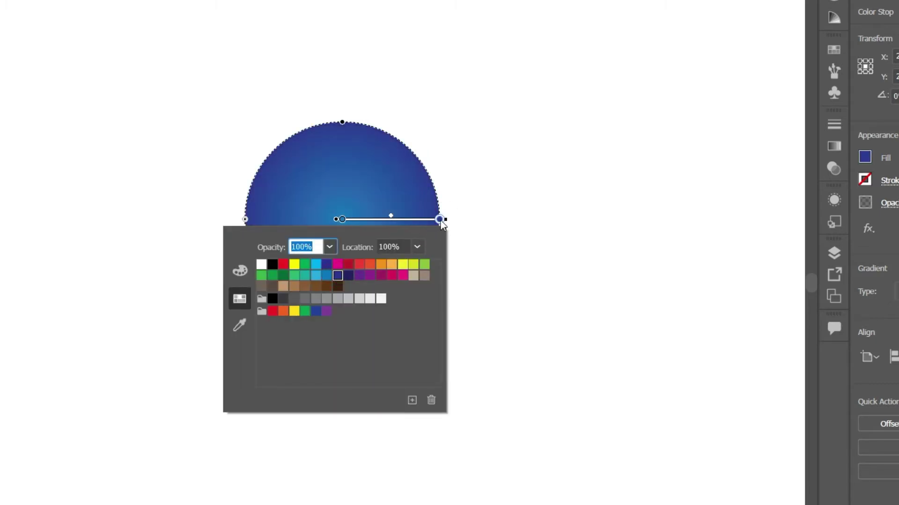
click(440, 221)
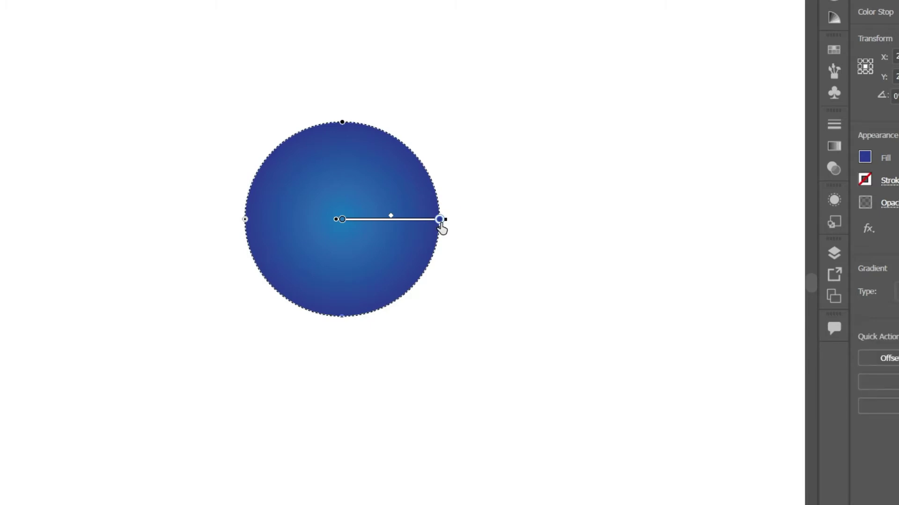
drag(338, 228, 289, 220)
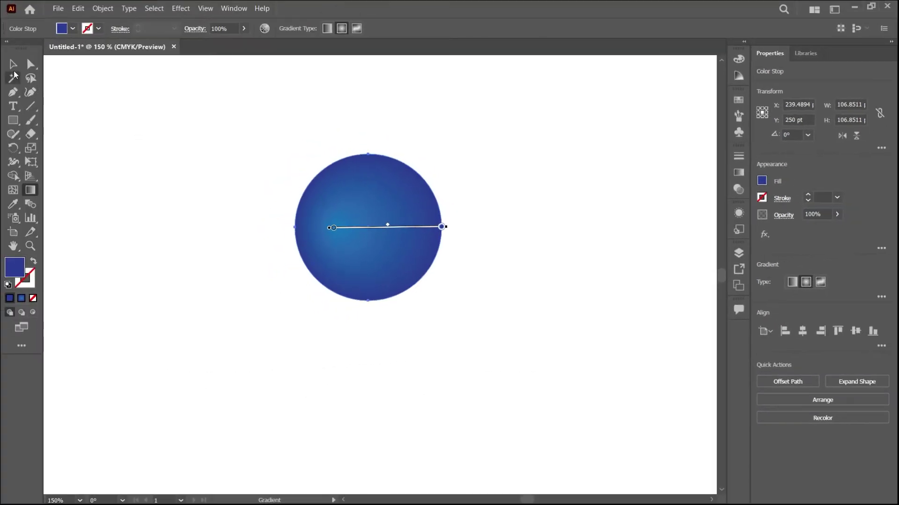
key(v)
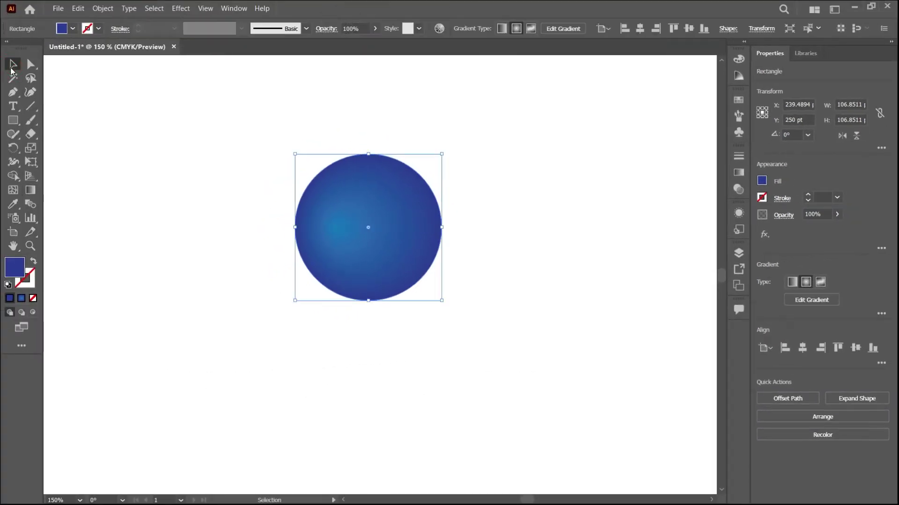
click(103, 147)
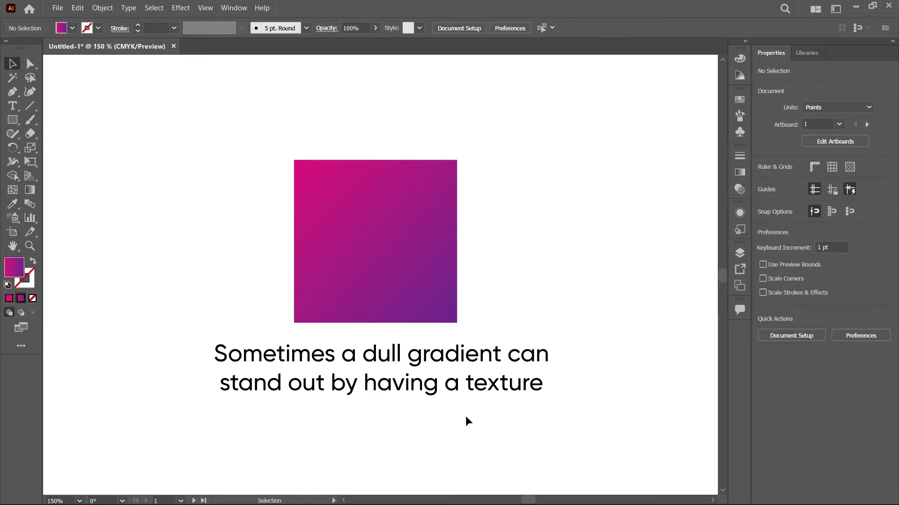
Select the magenta-to-purple gradient square.
click(434, 314)
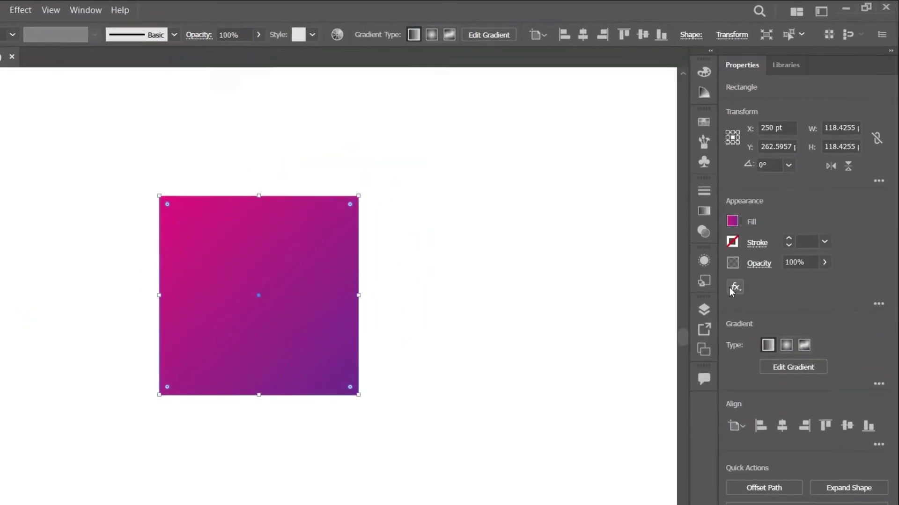
Apply a Texture > Grain effect to the square with Intensity 21 and Contrast 65.
click(731, 286)
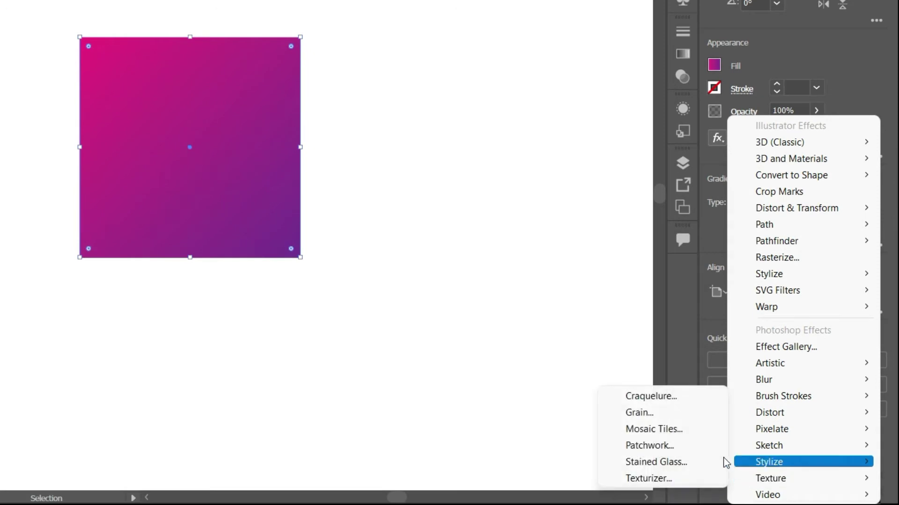
click(639, 412)
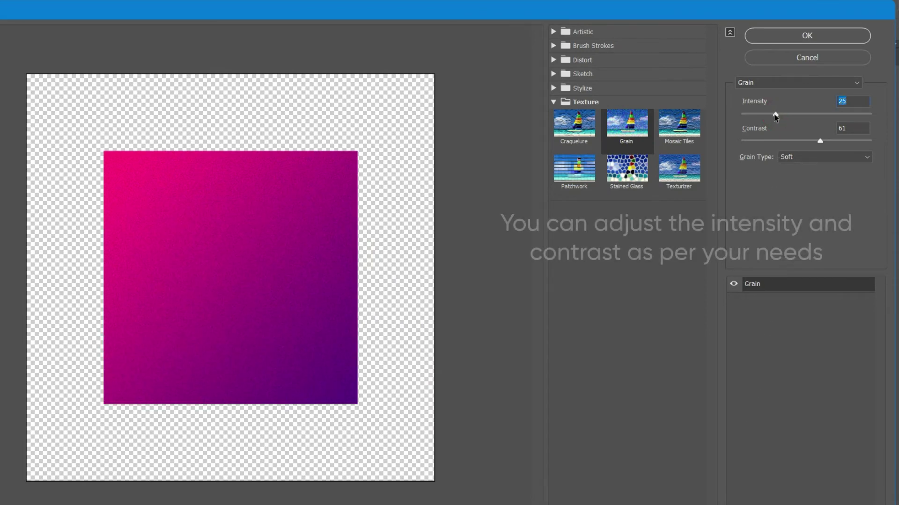
drag(777, 115, 769, 115)
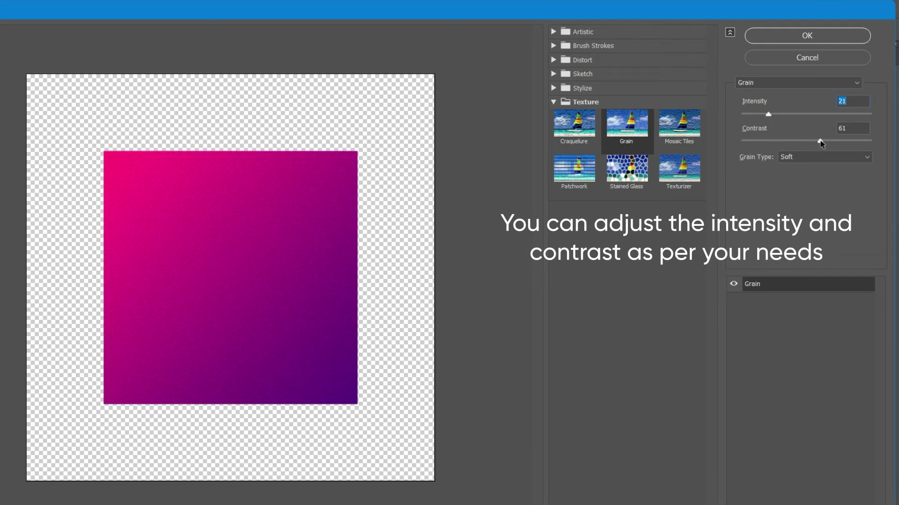
drag(828, 141, 824, 141)
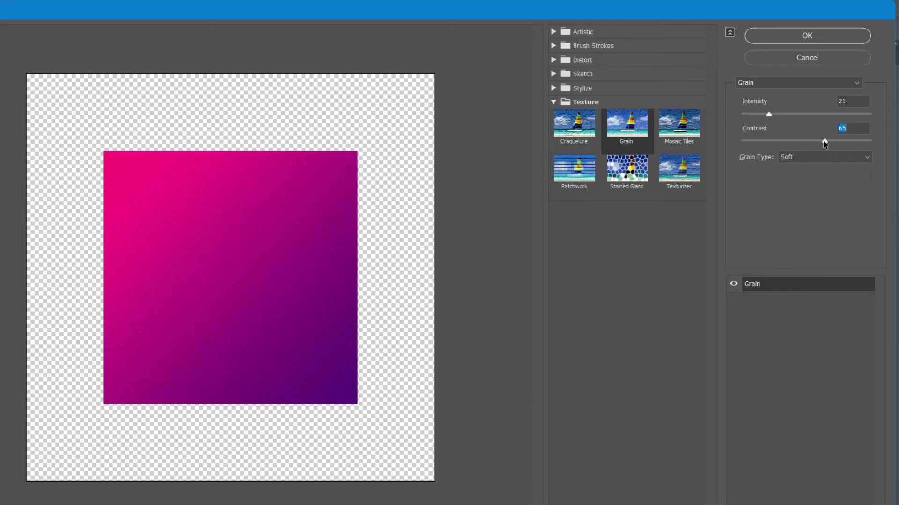
click(802, 36)
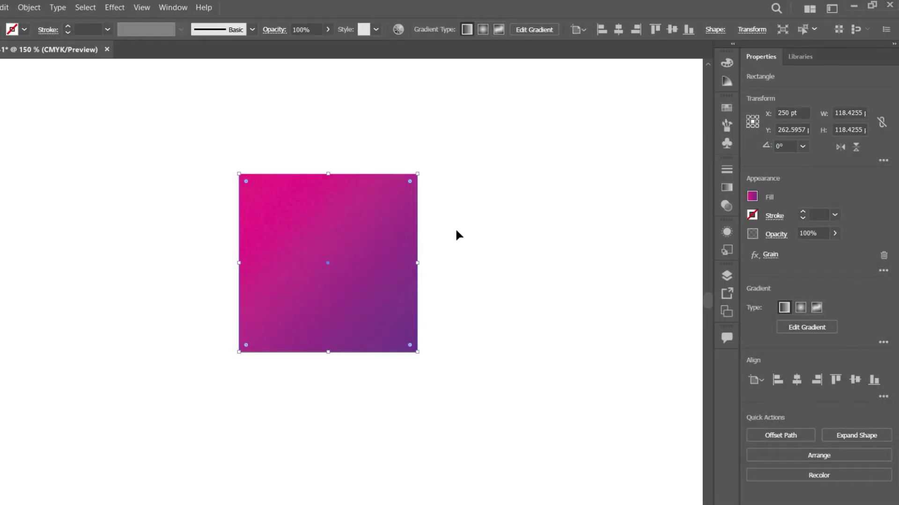
scroll(391, 243, up, 2)
scroll(369, 282, left, 1)
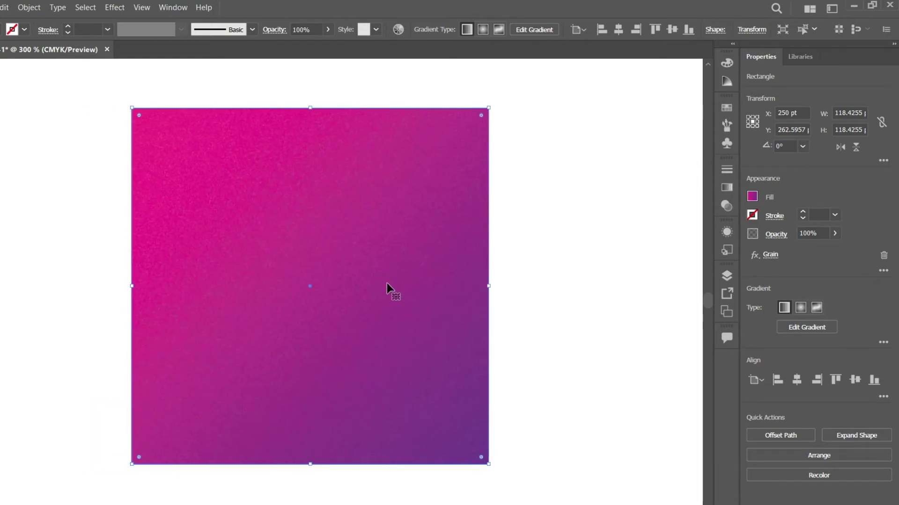
click(537, 300)
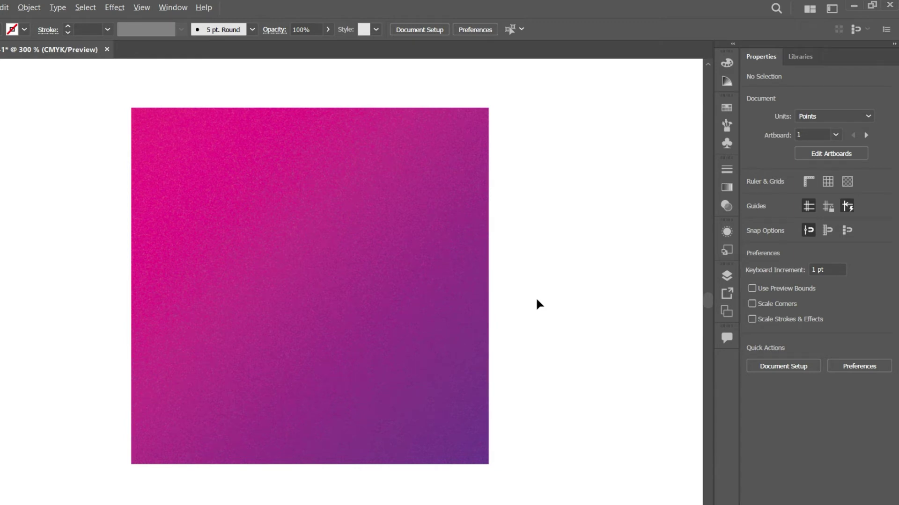
scroll(536, 299, down, 1)
scroll(537, 305, down, 1)
drag(562, 351, 474, 347)
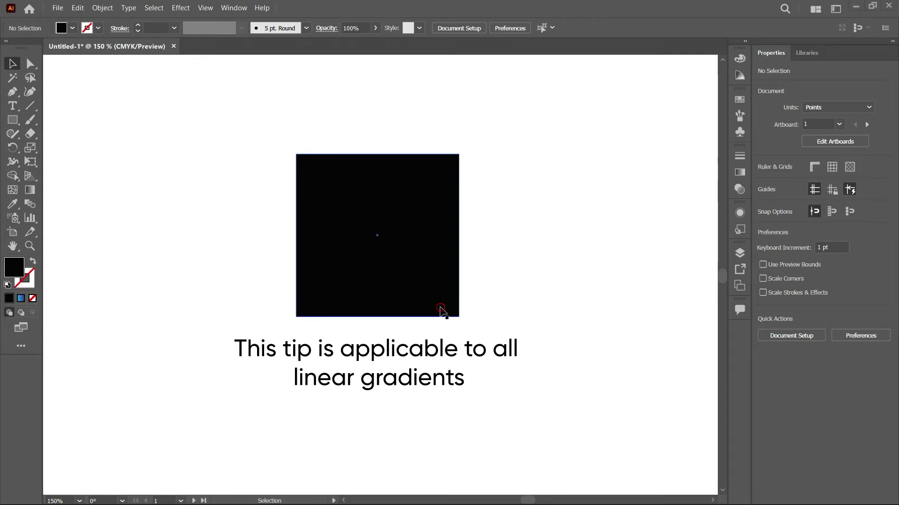
Give the black square a diagonal linear gradient with its end points extended past the corners.
click(440, 312)
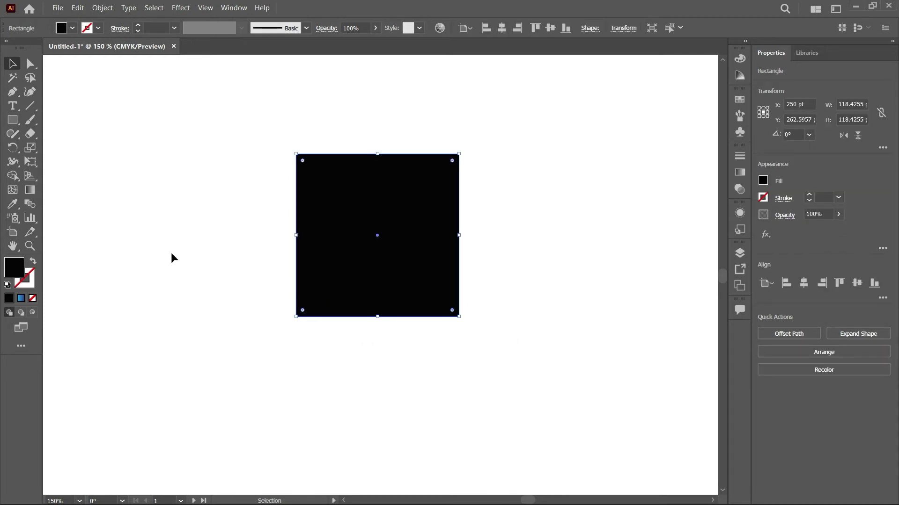
click(34, 193)
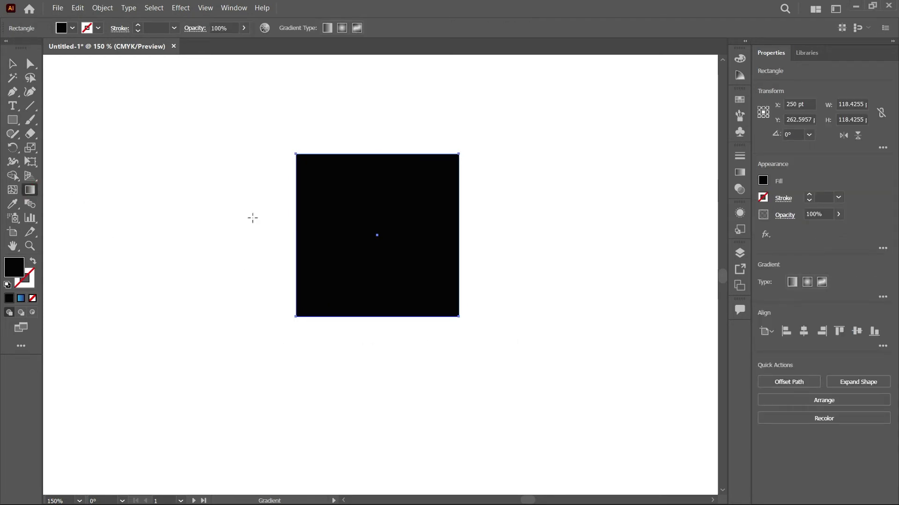
click(370, 232)
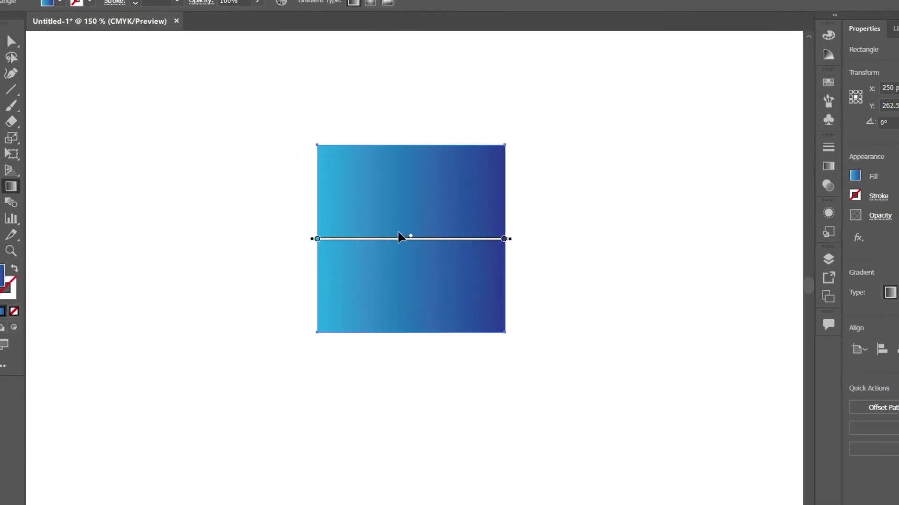
drag(354, 131, 585, 359)
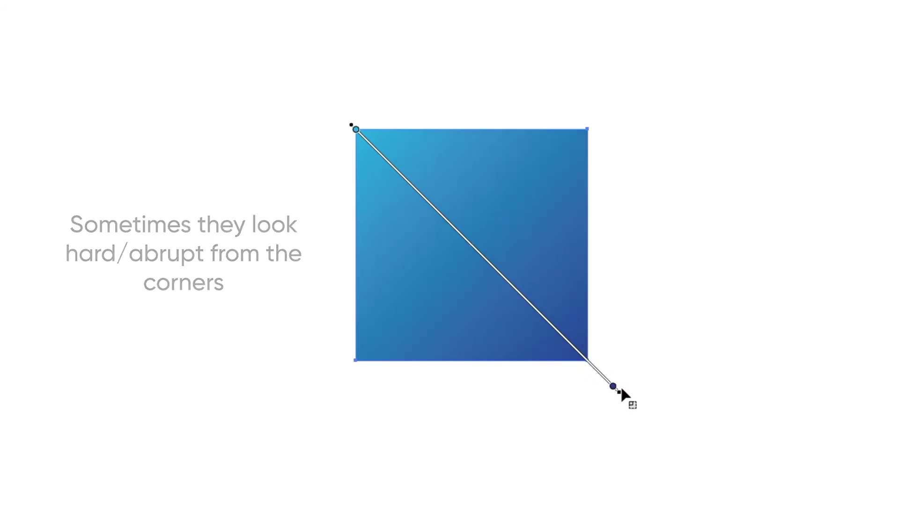
drag(582, 361, 567, 347)
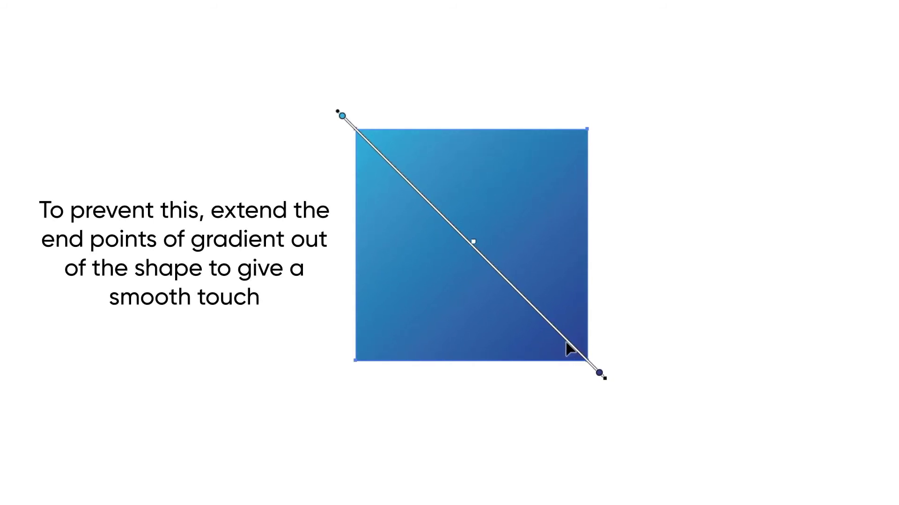
key(v)
click(566, 395)
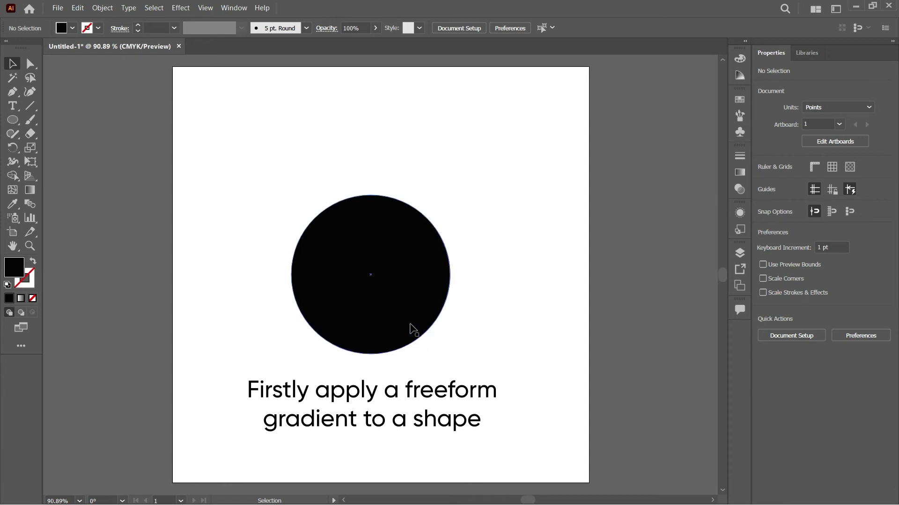
Select the black circle and switch to the Gradient tool.
click(411, 330)
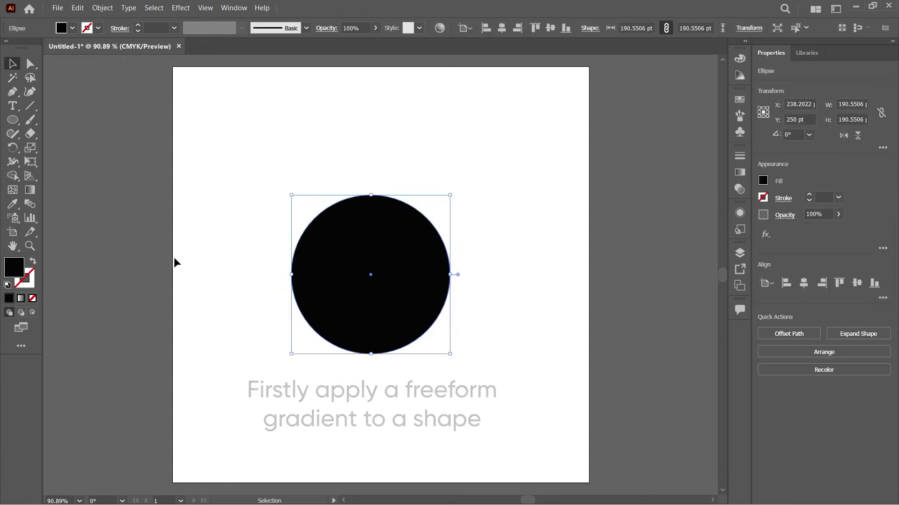
click(29, 191)
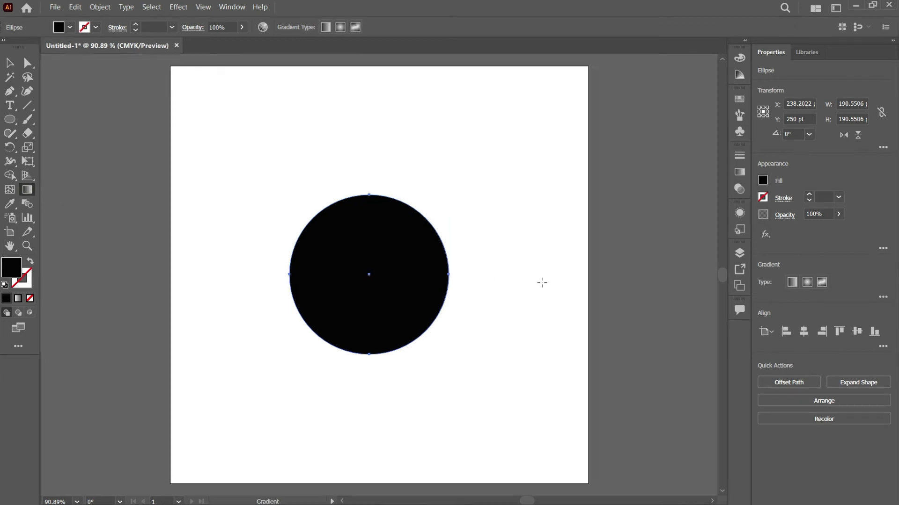
Give the circle a freeform gradient with a purple stop at the bottom and a yellow stop on the right.
click(821, 284)
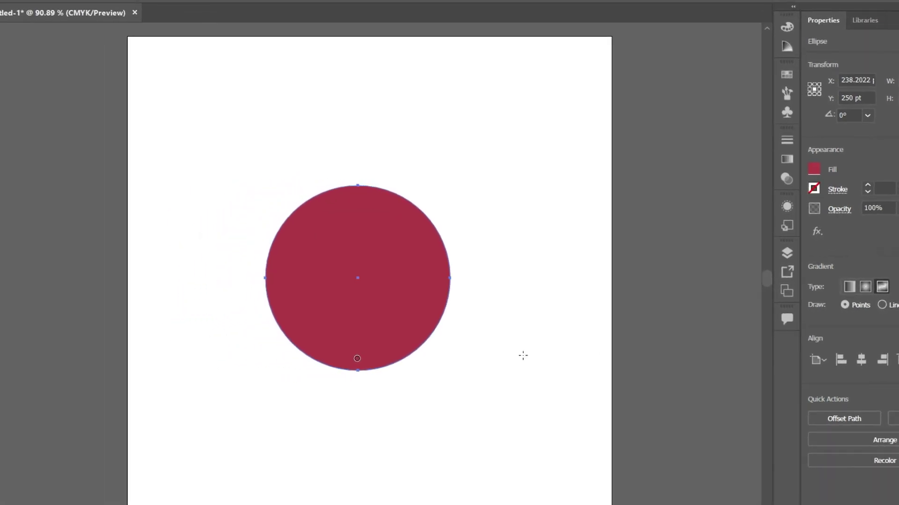
double_click(357, 360)
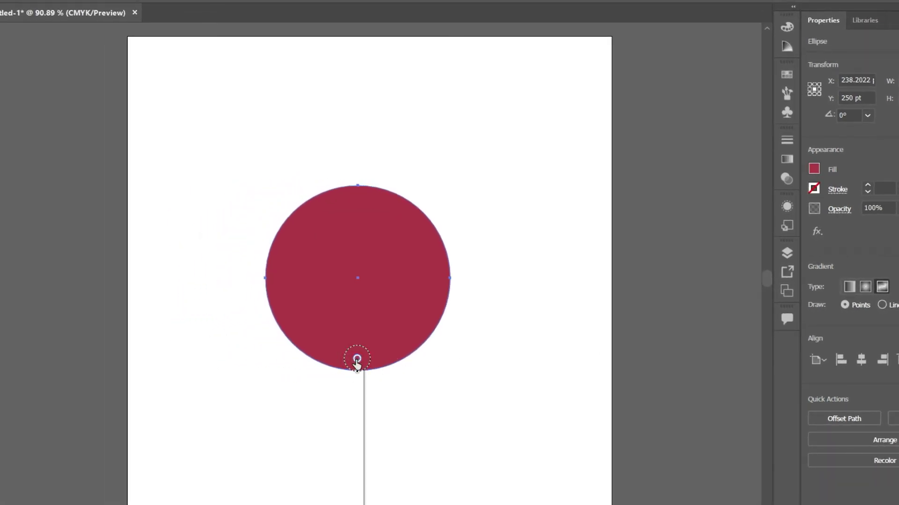
click(306, 409)
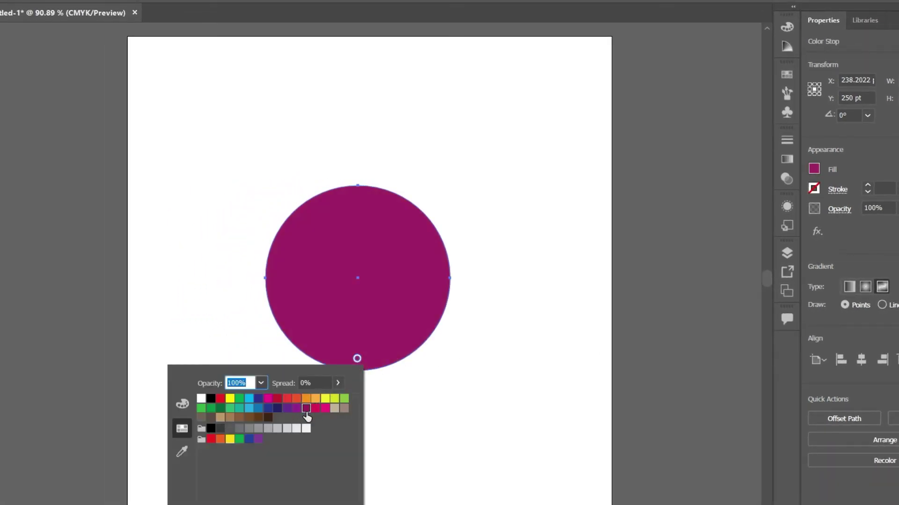
click(423, 292)
click(427, 283)
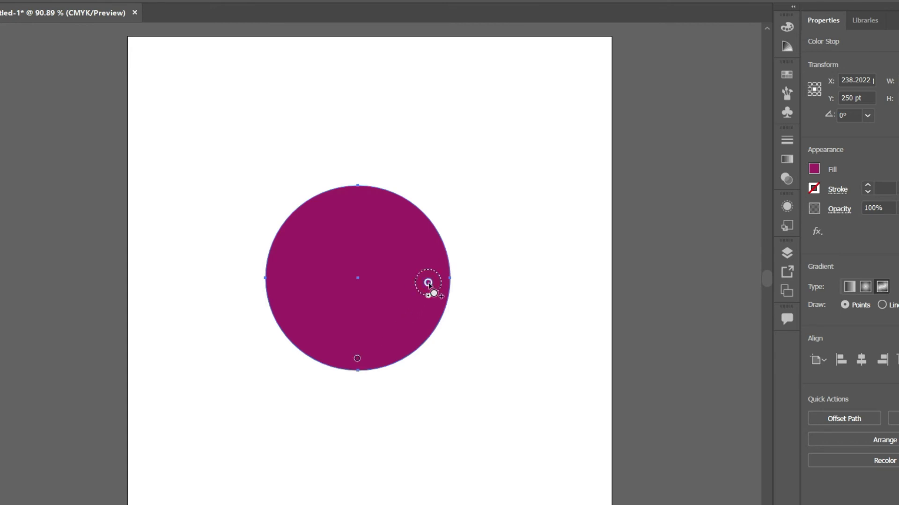
double_click(428, 284)
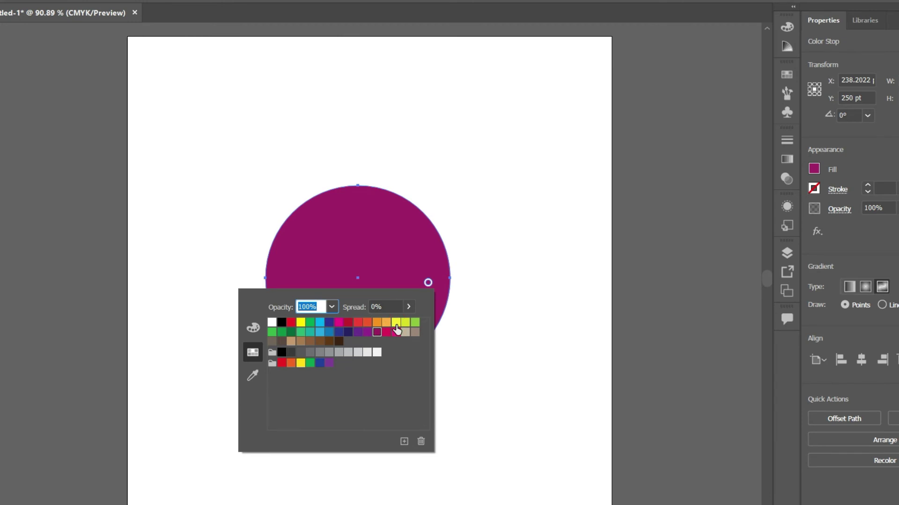
click(396, 323)
click(297, 254)
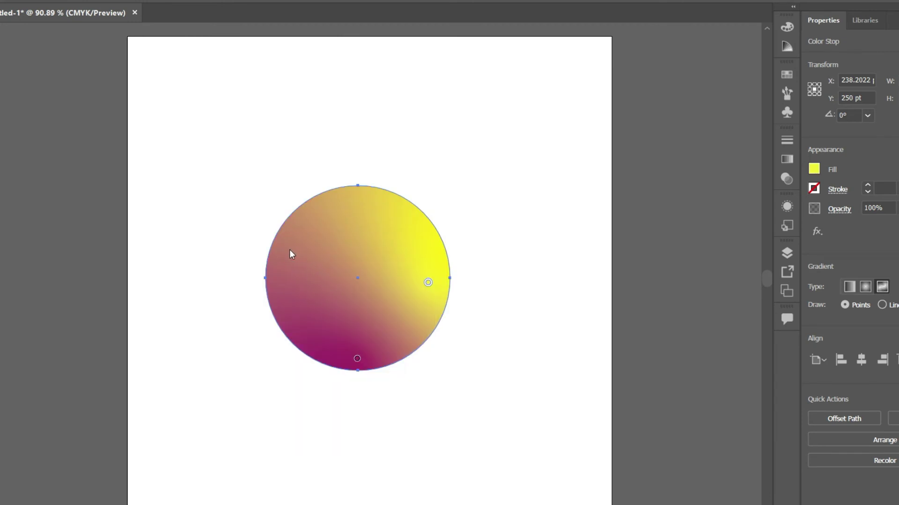
Add a cyan colour stop at the circle's upper left.
click(289, 251)
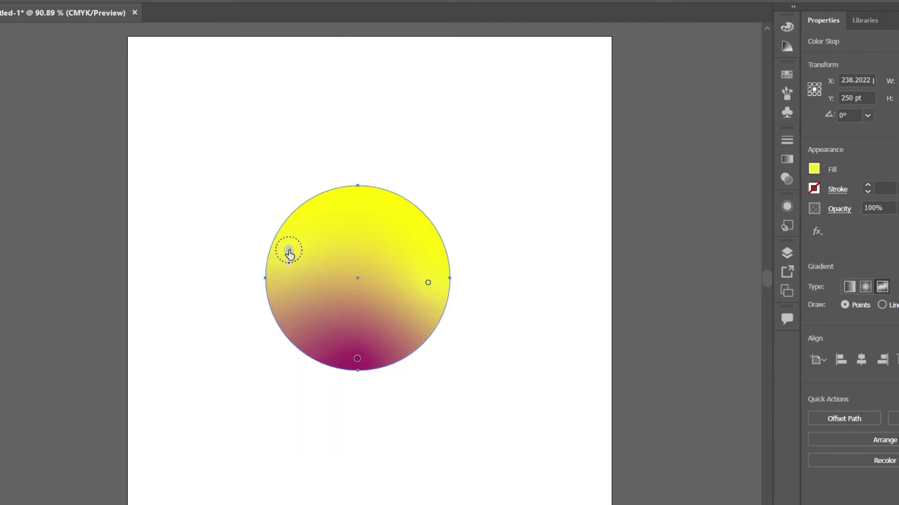
double_click(289, 251)
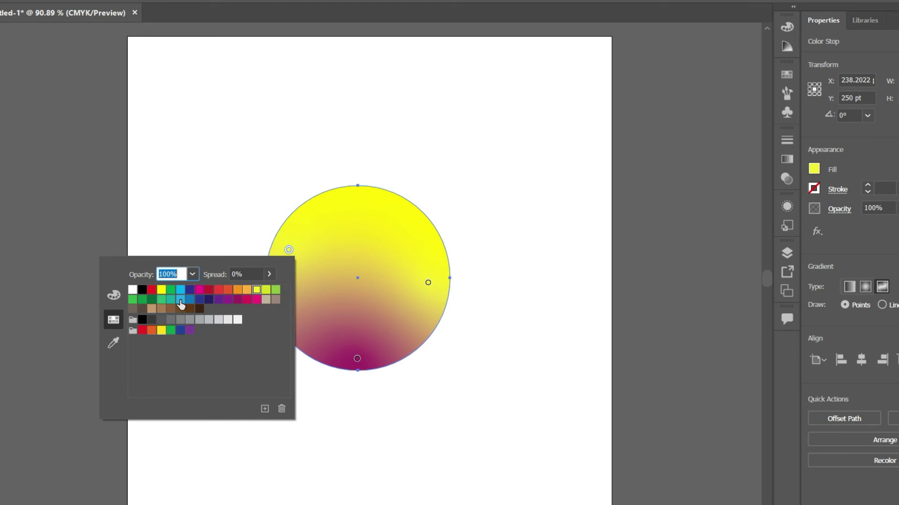
click(180, 304)
click(287, 252)
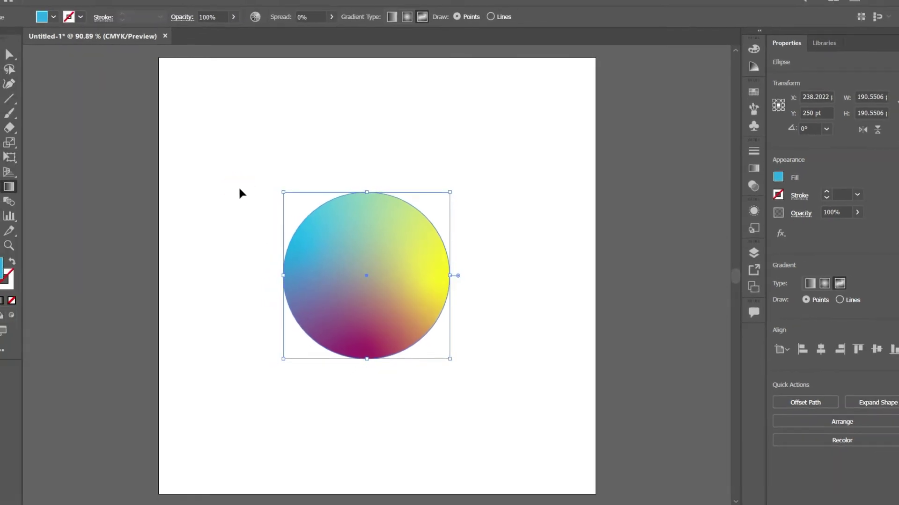
click(248, 190)
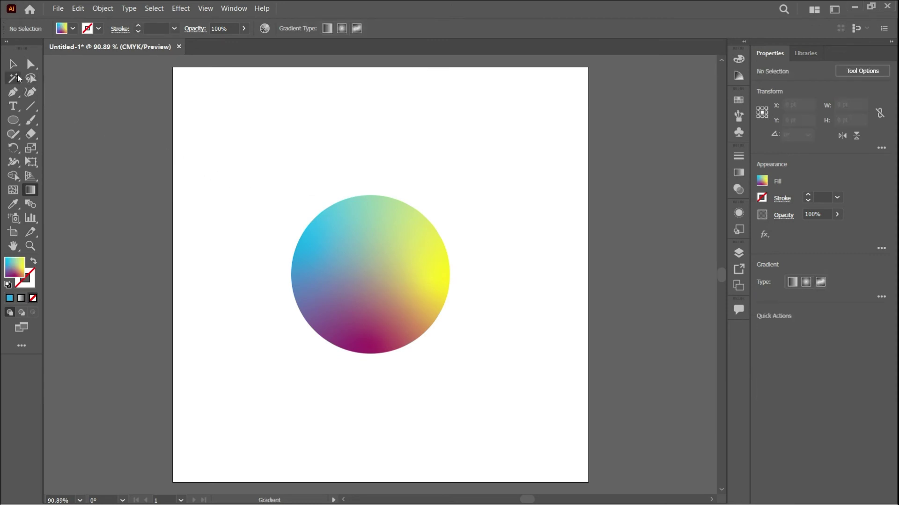
key(v)
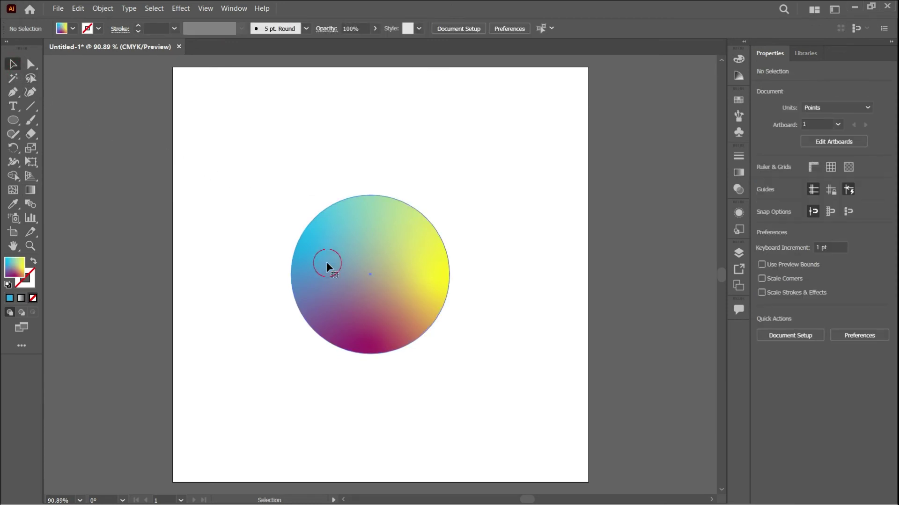
Copy the gradient circle and paste it in place on top of the original.
click(323, 262)
key(ctrl+c)
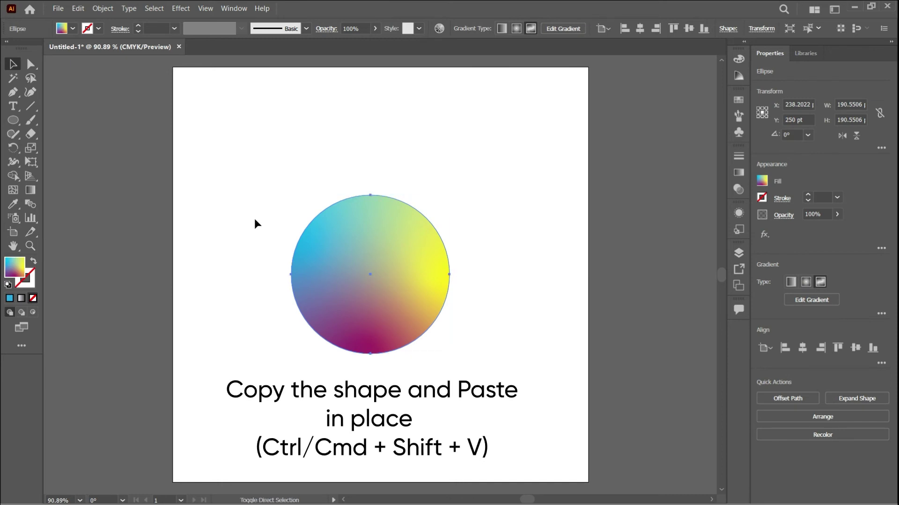
key(ctrl+shift+v)
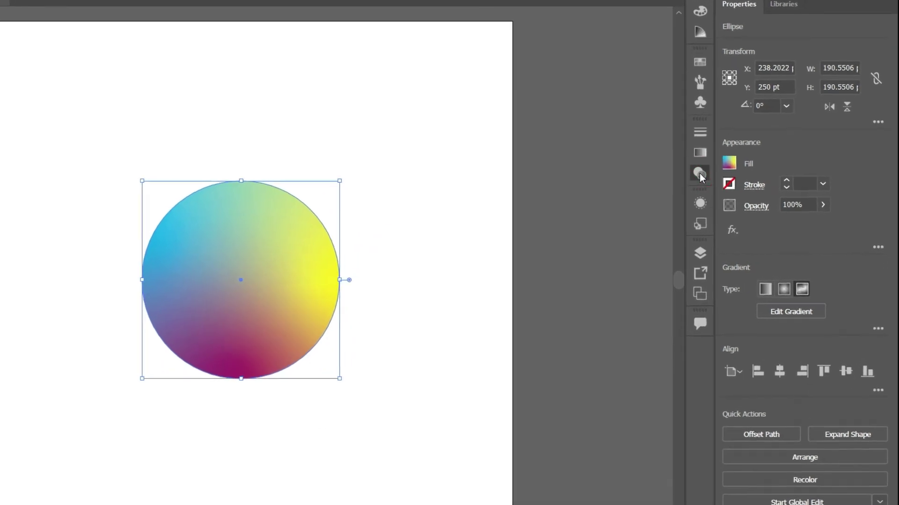
click(700, 173)
Try Color Burn, Color Dodge and Hard Light blend modes on the top circle, settling on Color Burn.
click(551, 148)
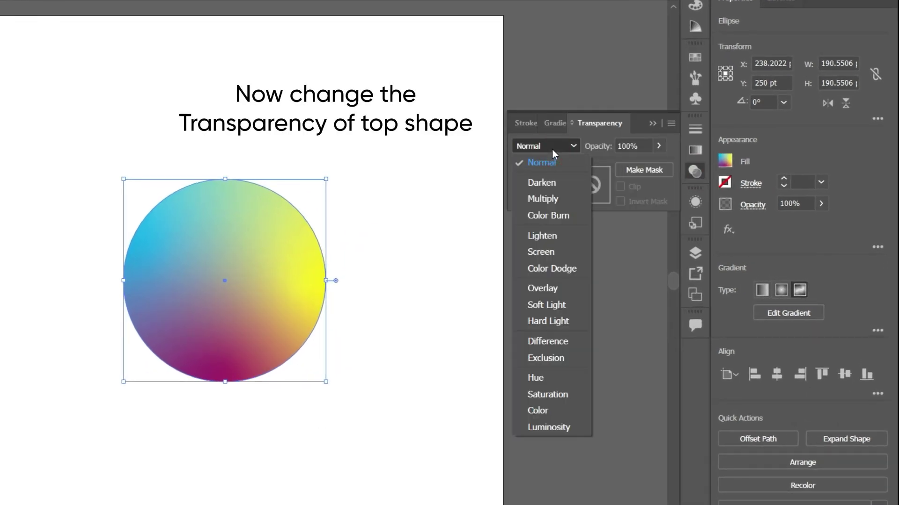
click(560, 217)
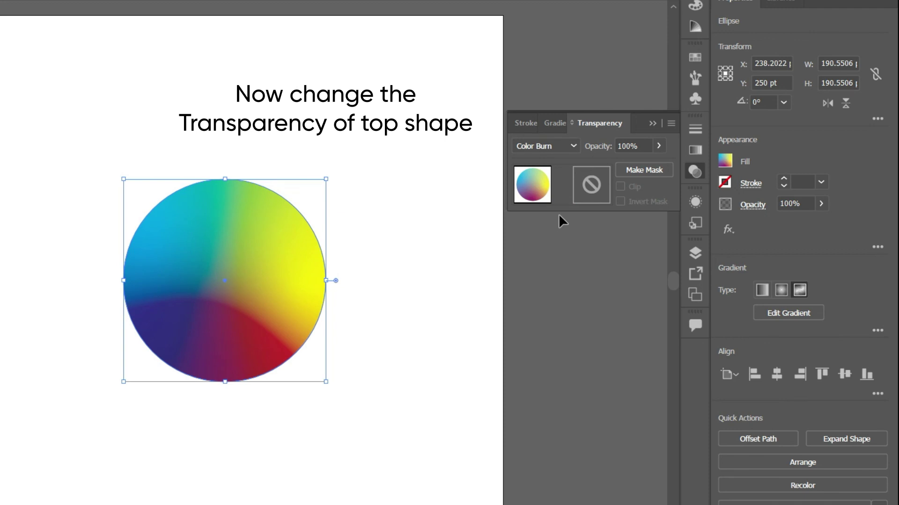
click(557, 147)
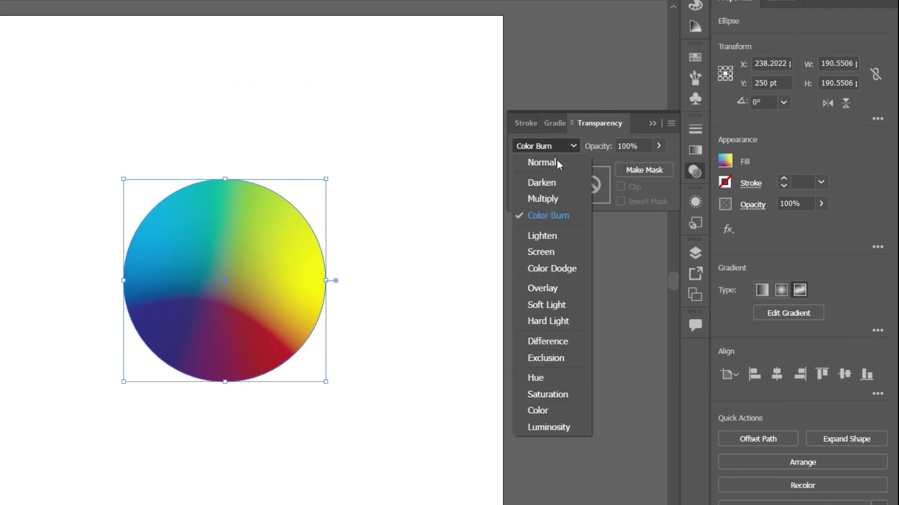
click(566, 264)
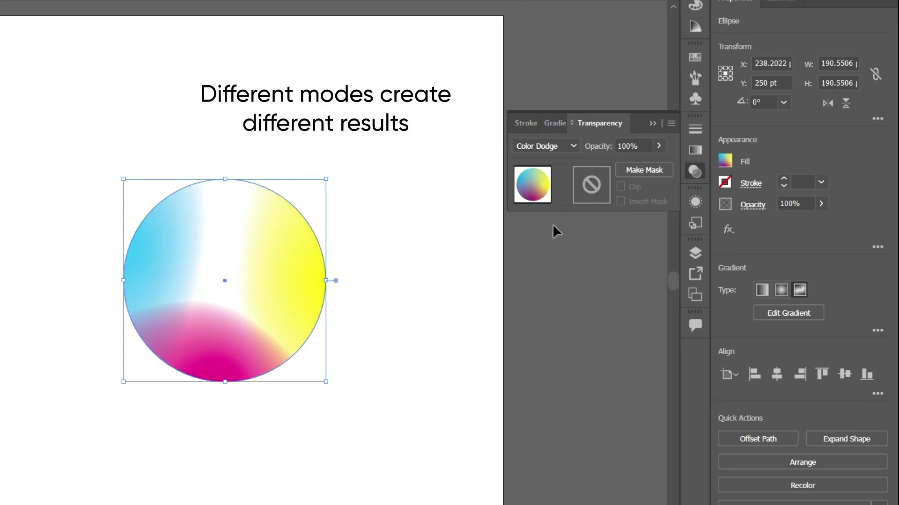
click(556, 145)
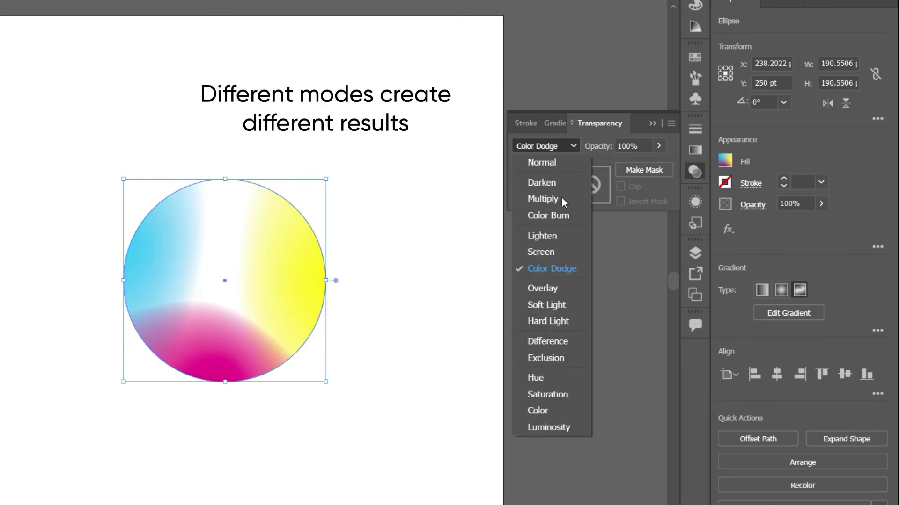
click(567, 321)
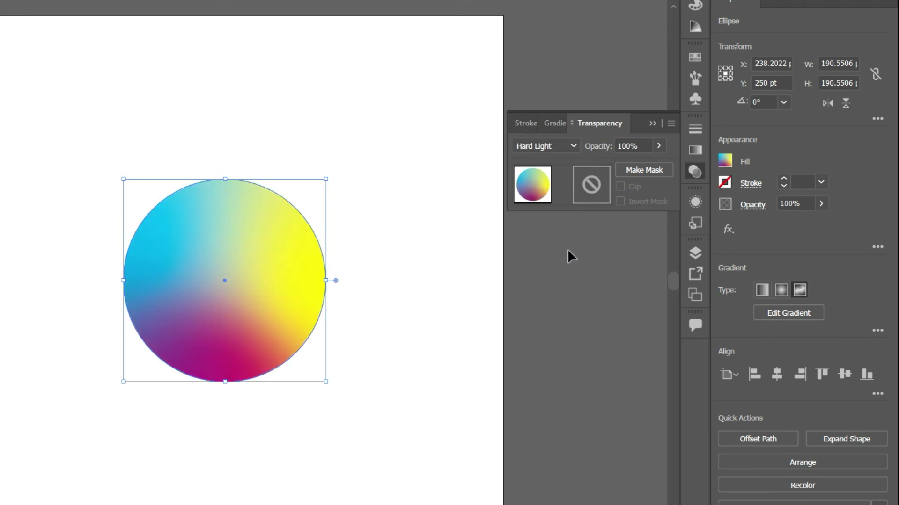
click(564, 146)
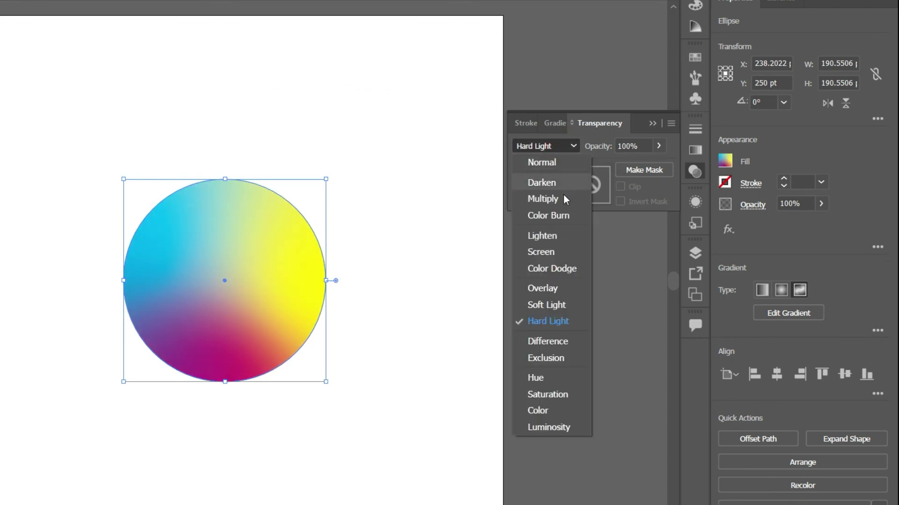
click(561, 218)
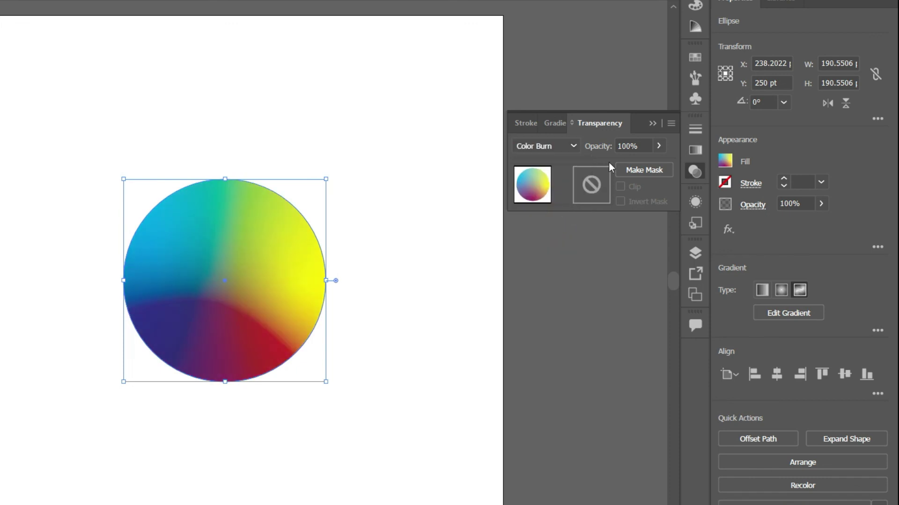
click(651, 124)
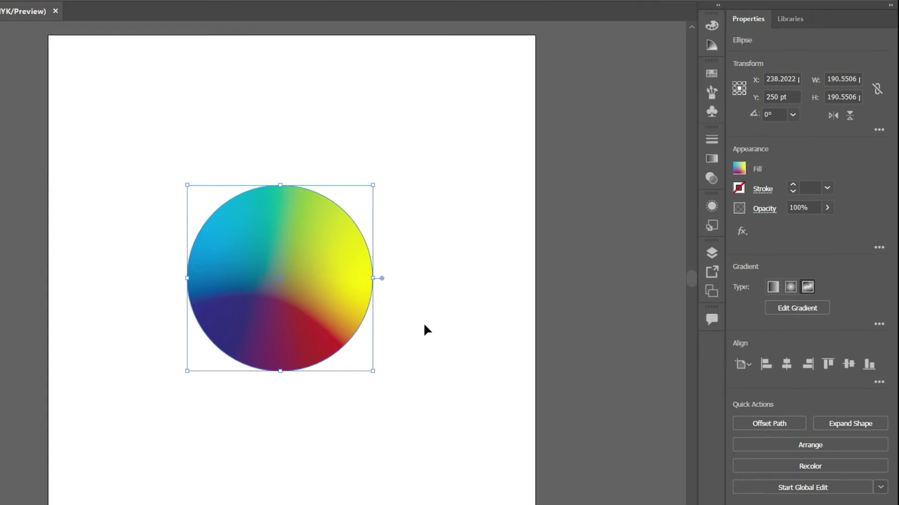
click(451, 320)
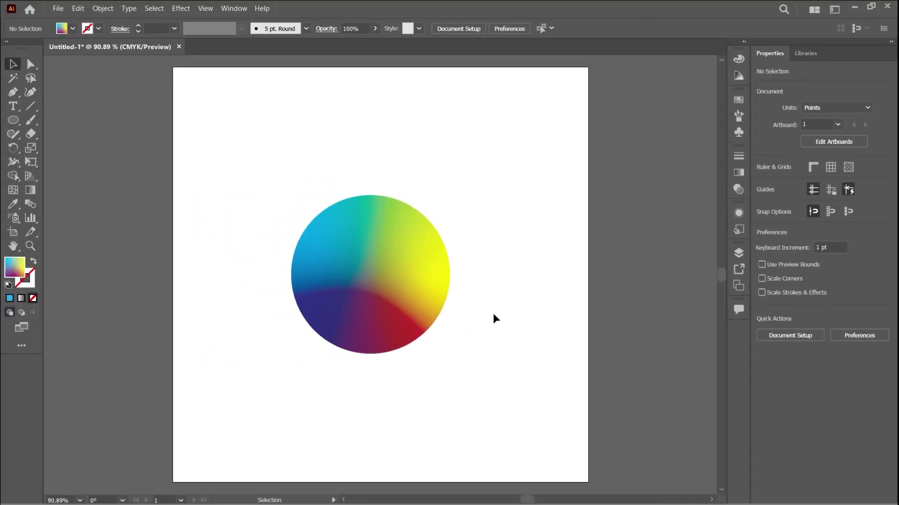